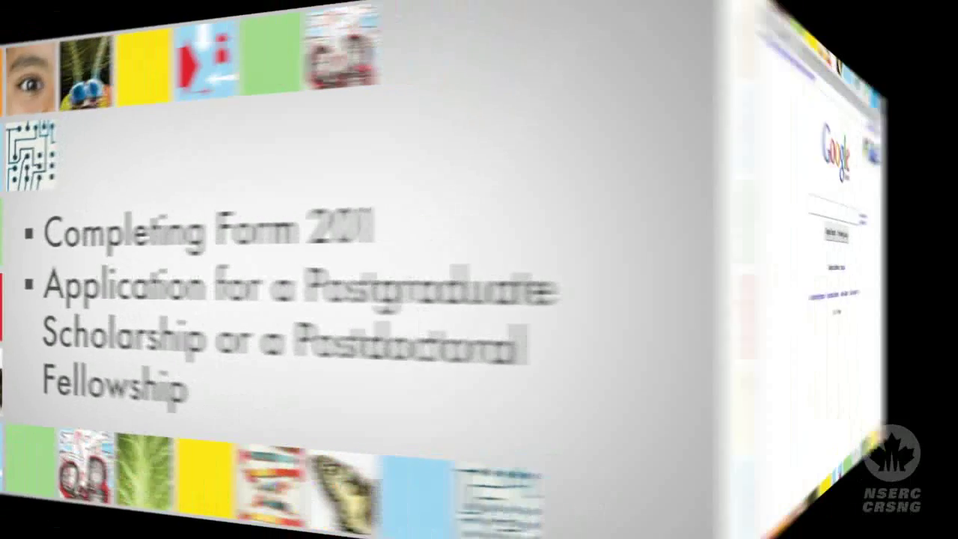
Search Google for 'nserc' and open the official NSERC home page.
type("nserc")
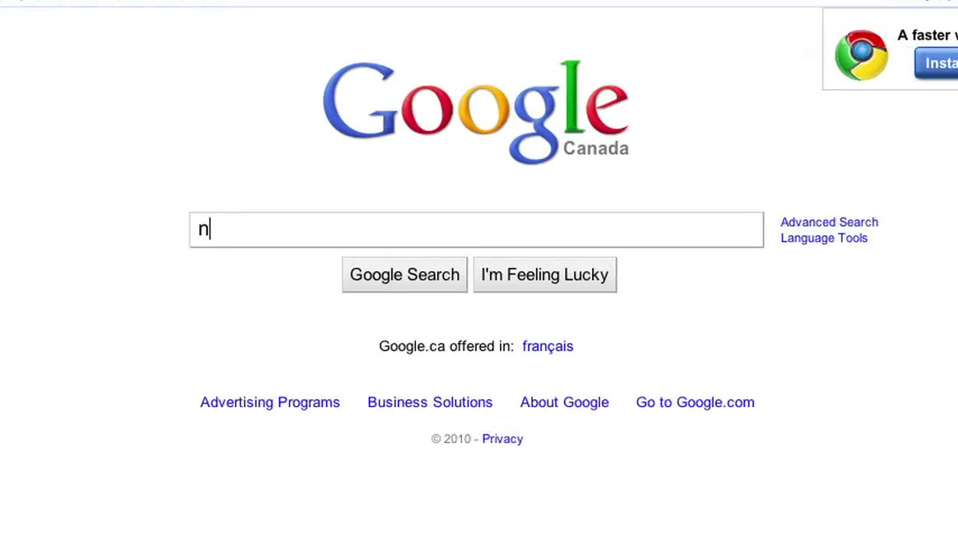
key("Return")
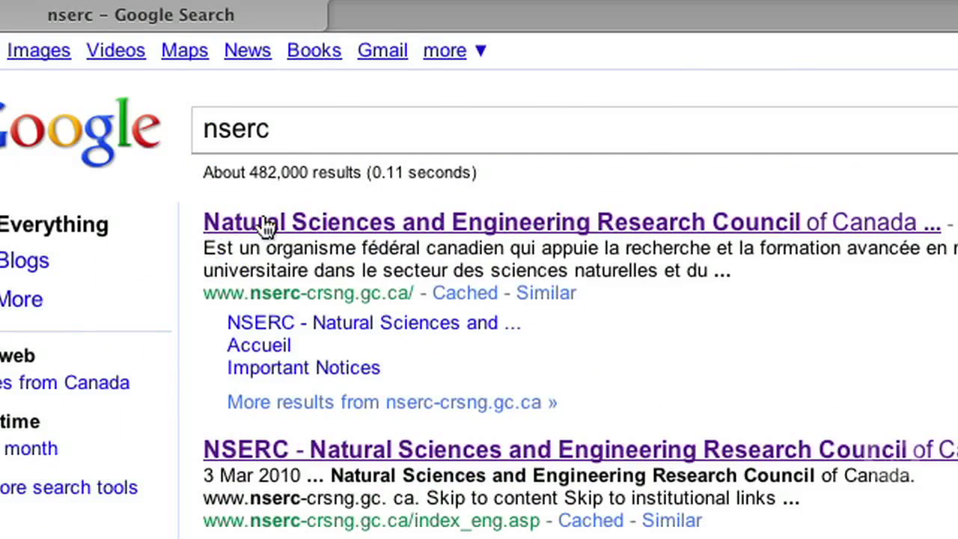
left_click(72, 122)
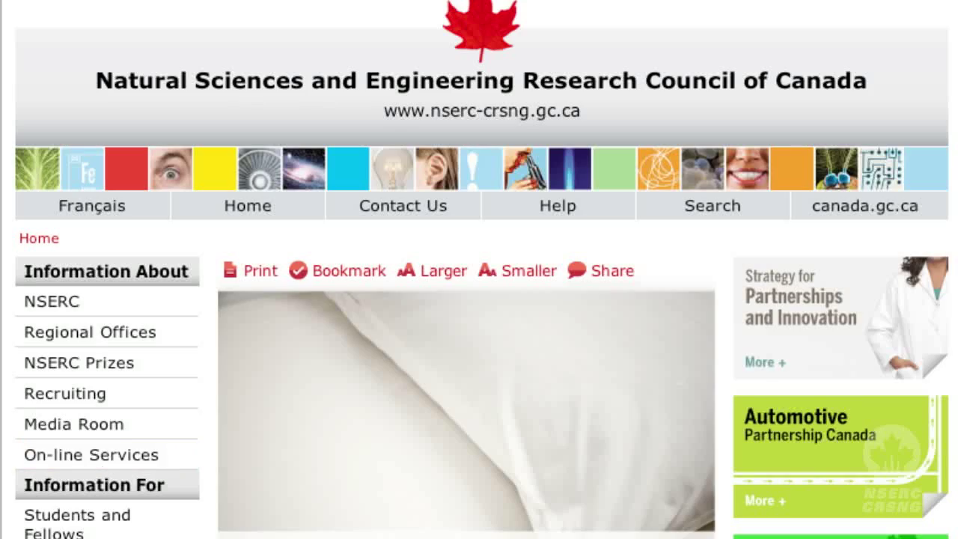
Navigate from the NSERC home page to the On-line Services page.
scroll(479, 270, "down", 7)
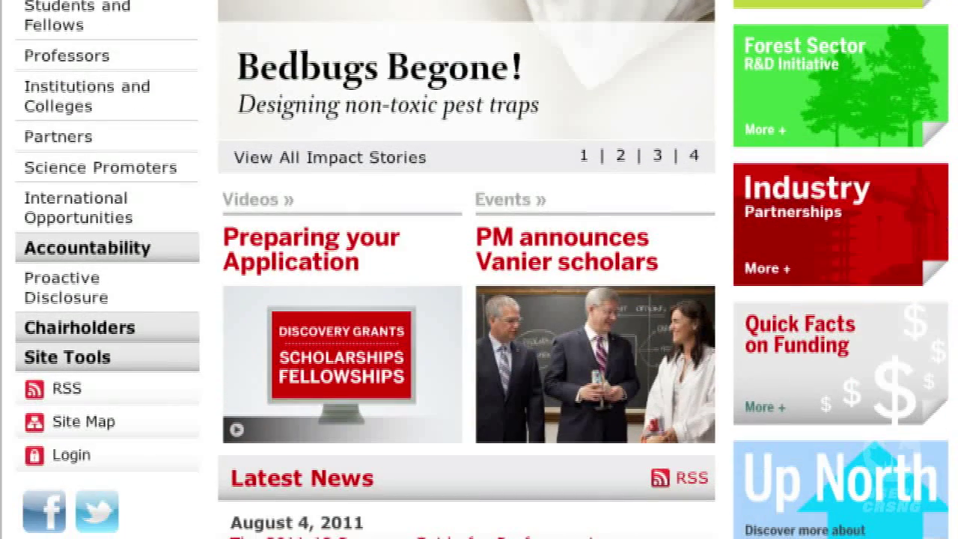
left_click(71, 452)
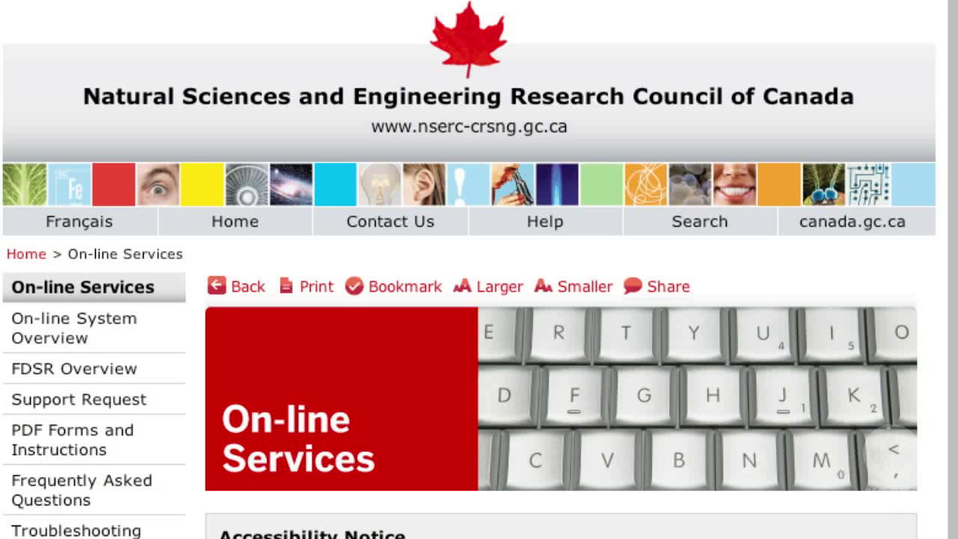
left_click(72, 440)
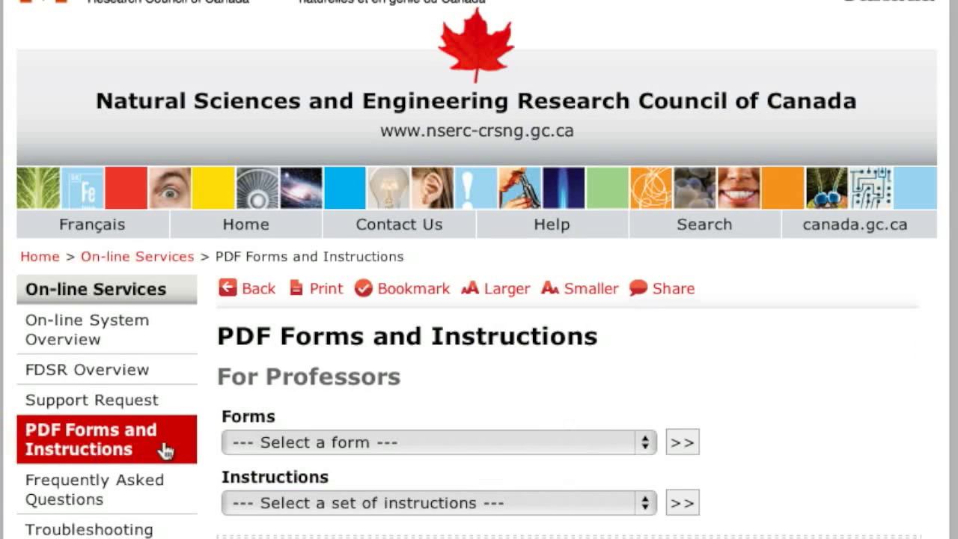
scroll(476, 270, "down", 1)
scroll(581, 305, "down", 5)
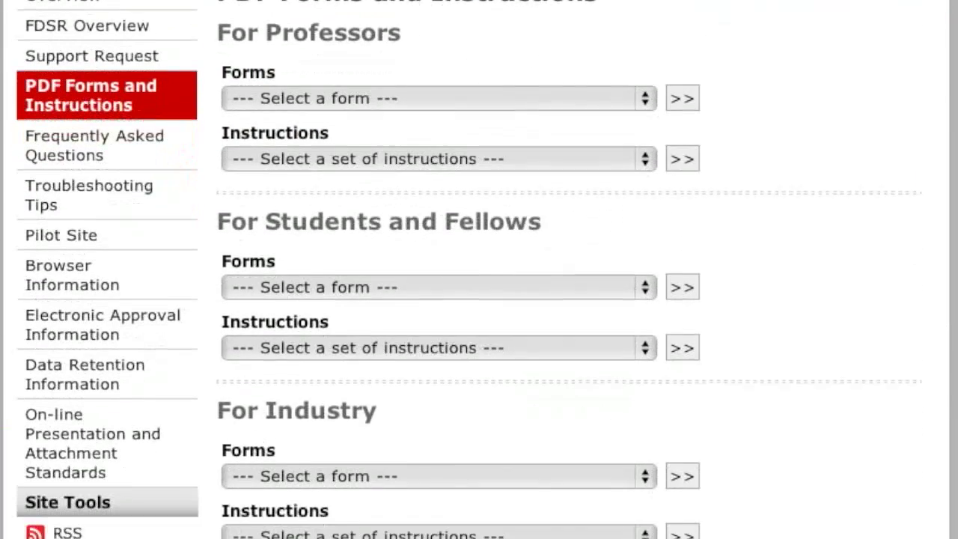
left_click(580, 306)
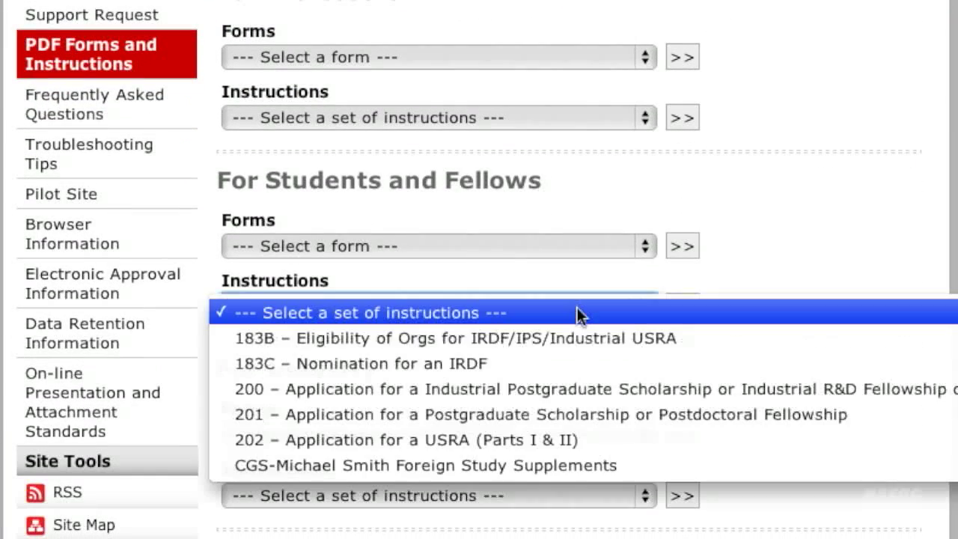
left_click(584, 416)
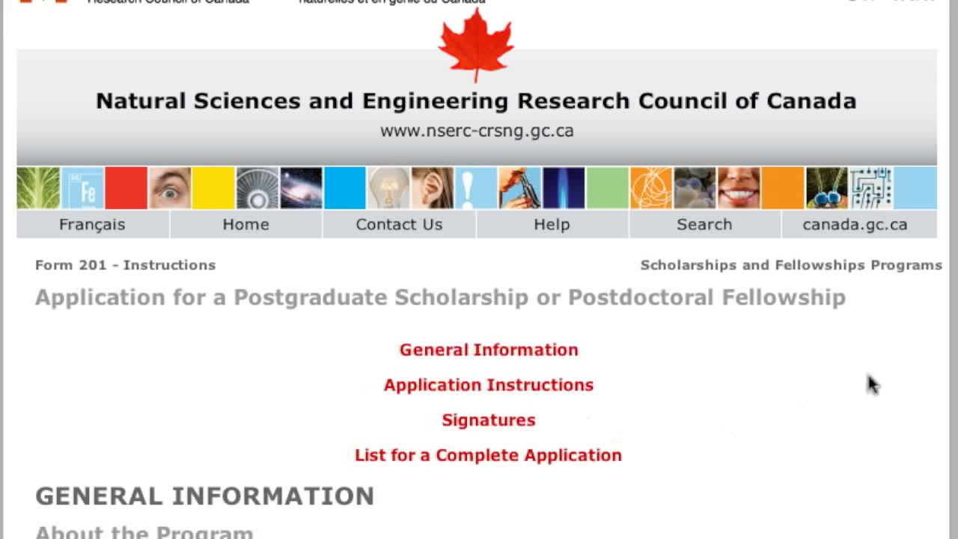
scroll(479, 269, "down", 10)
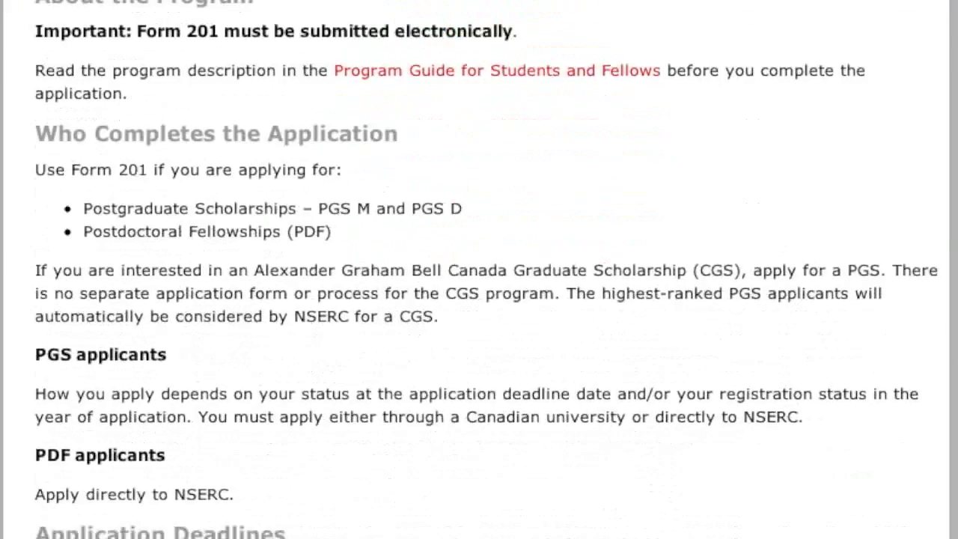
scroll(479, 269, "down", 1)
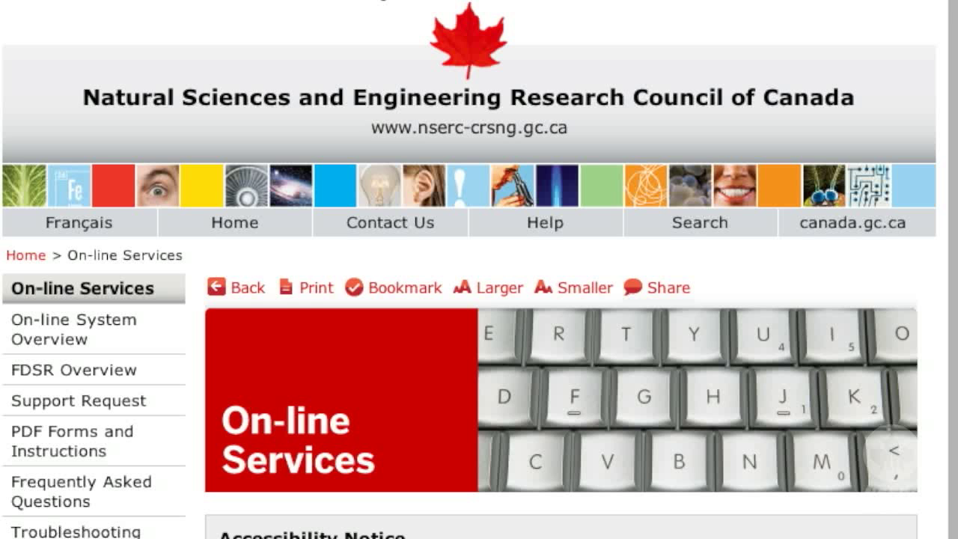
scroll(514, 375, "down", 4)
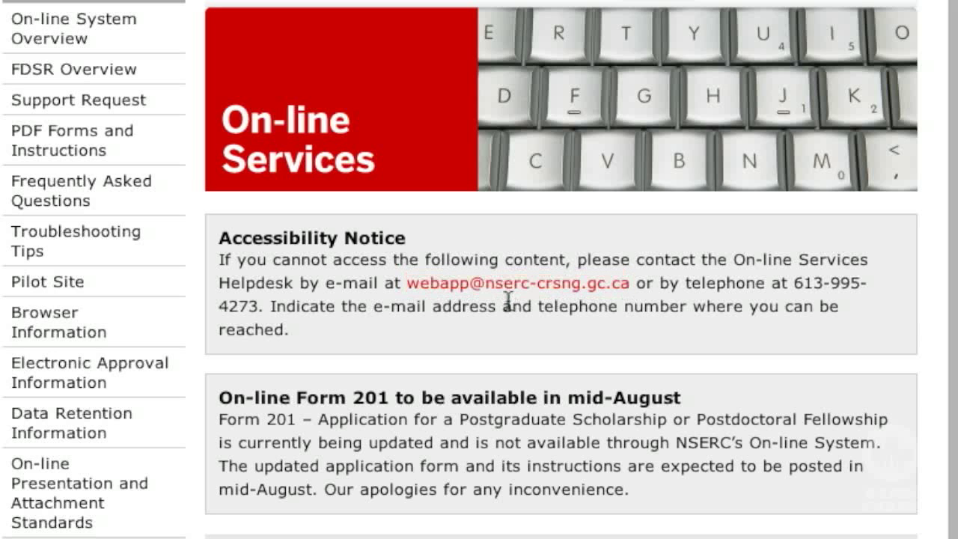
scroll(506, 314, "down", 4)
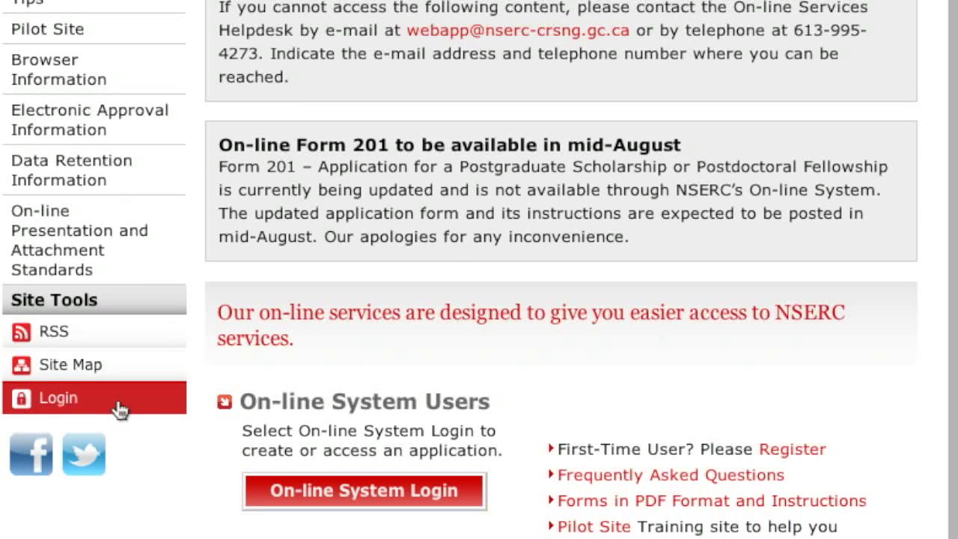
Log in to the On-line System with the student username and open student applications.
left_click(119, 409)
type("userstudent")
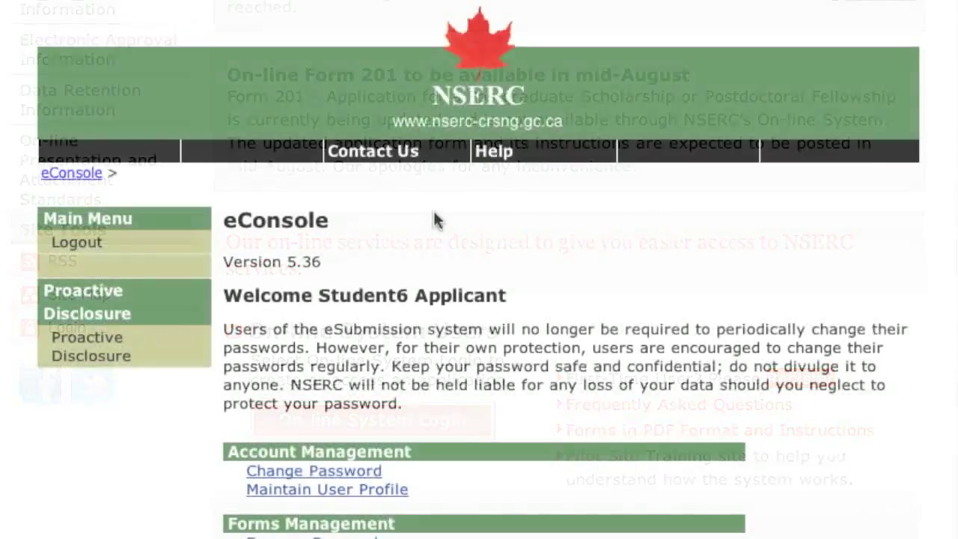
scroll(437, 193, "down", 3)
scroll(346, 390, "down", 4)
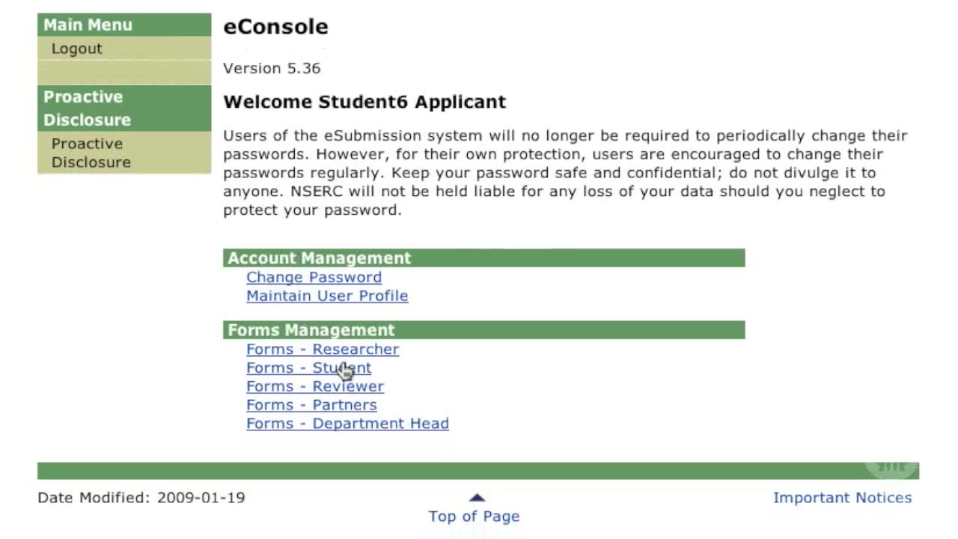
left_click(346, 368)
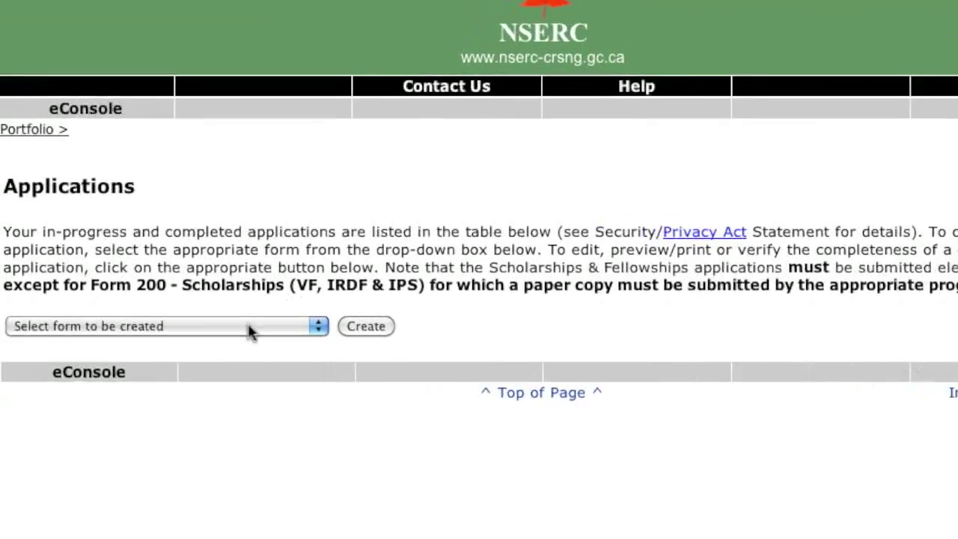
Choose Form 201 – Scholarships (PGS M, PGS D & PDF) as the new application.
left_click(251, 331)
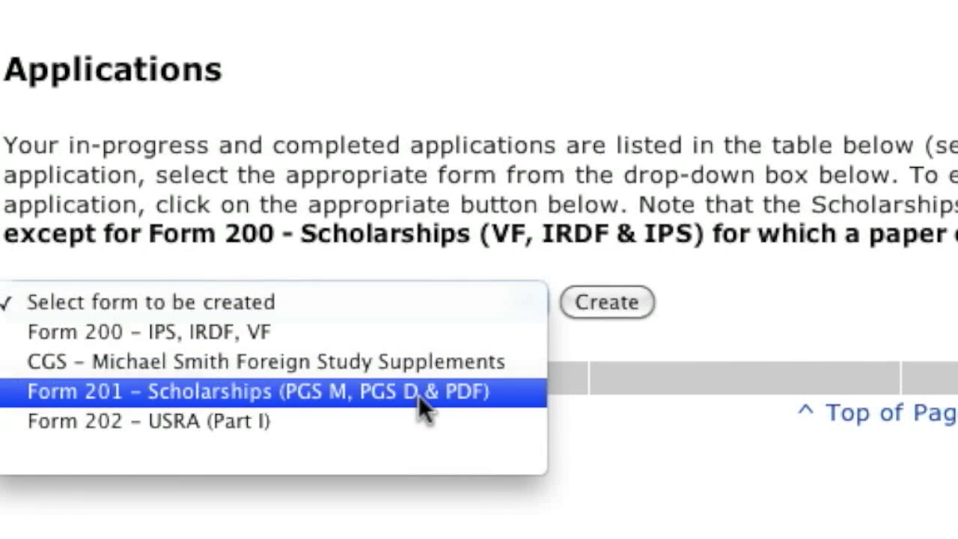
left_click(420, 394)
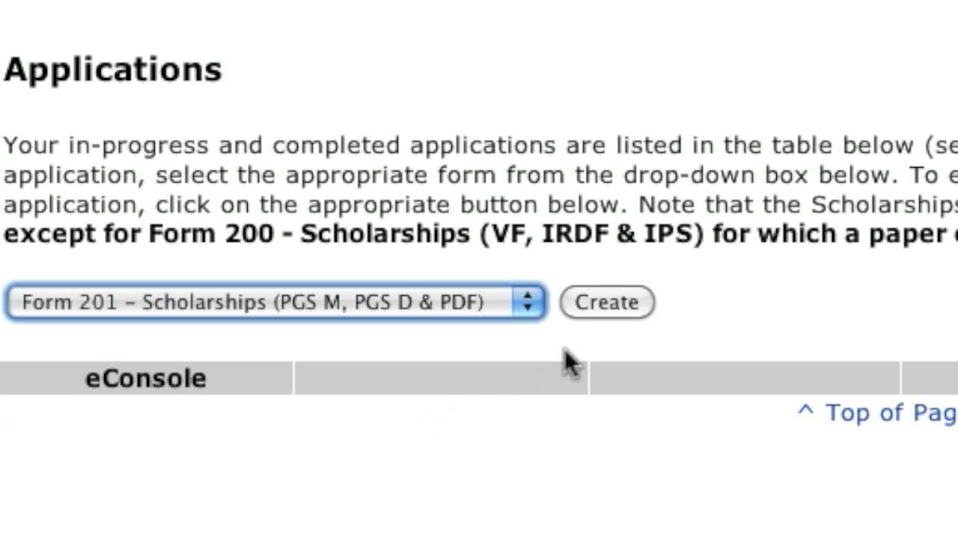
left_click(604, 301)
Select Postgraduate Scholarships - PGS M, title the proposal 'title', and create it.
left_click(715, 172)
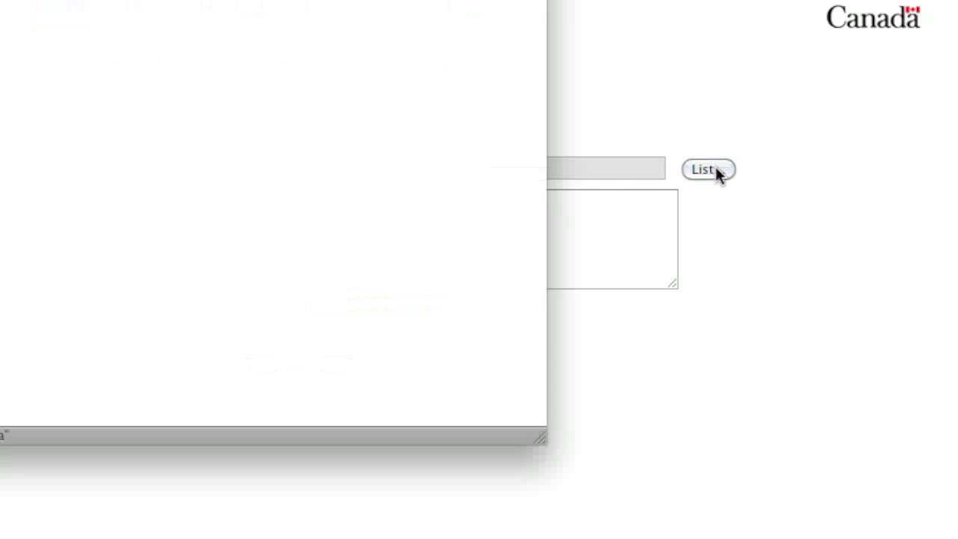
left_click_drag(468, 0, 693, 131)
left_click(328, 289)
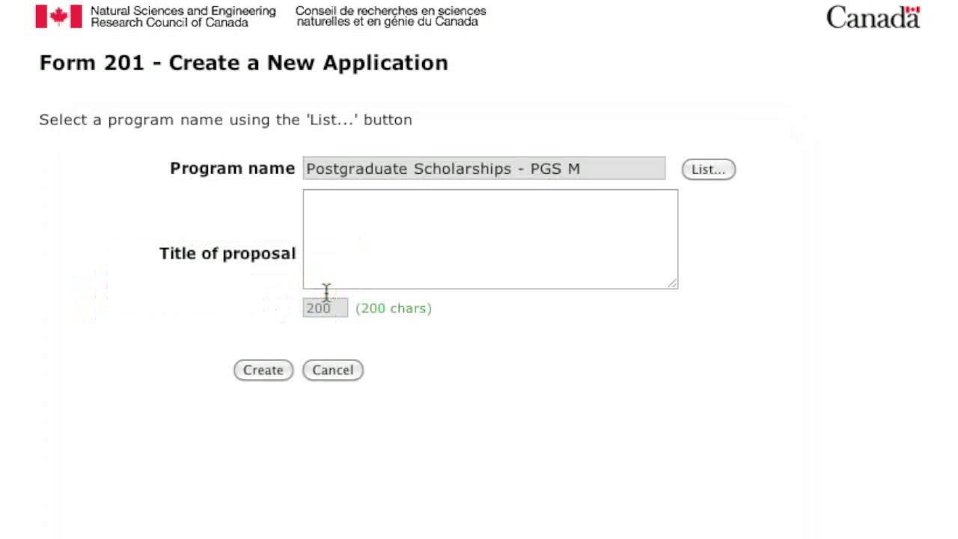
left_click(349, 217)
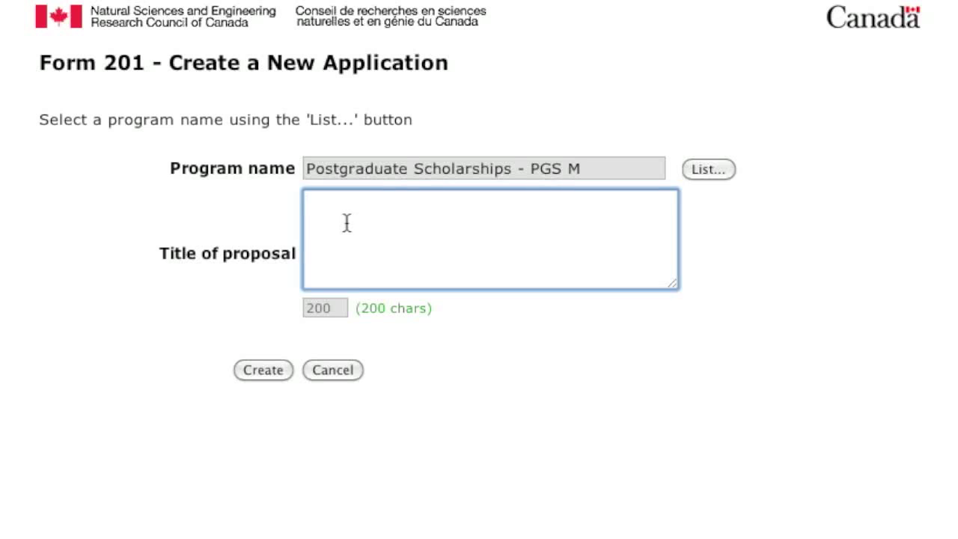
type("title")
left_click(268, 371)
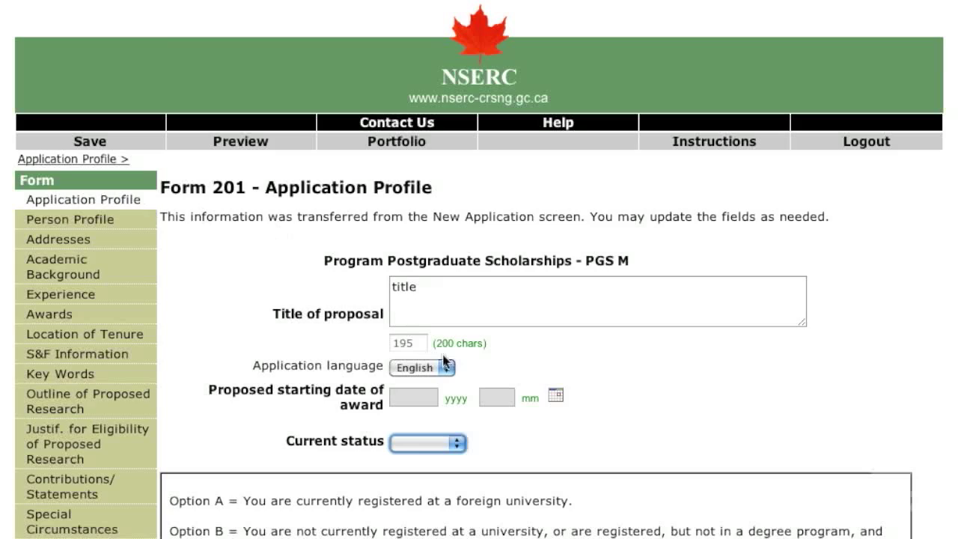
Check the Current status choices but leave the field unset.
left_click(452, 444)
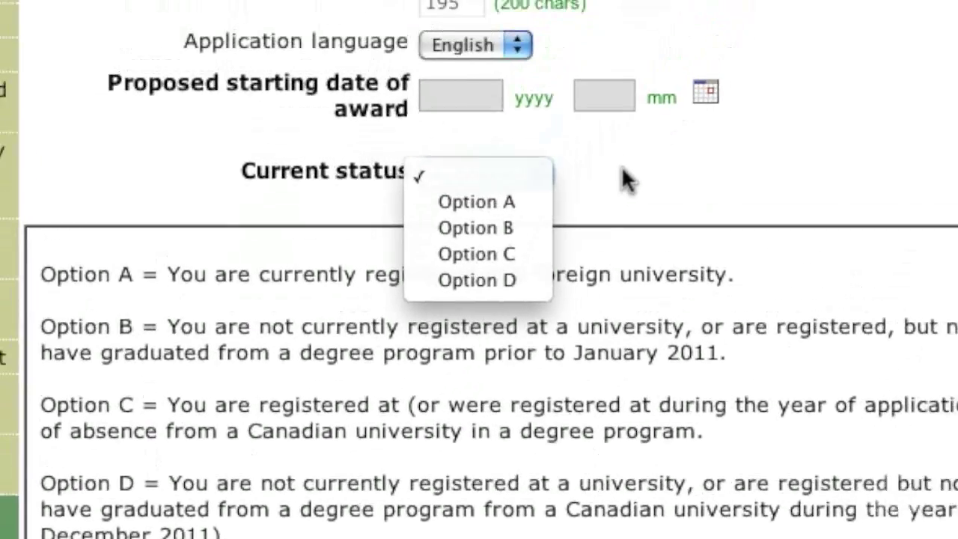
left_click(696, 28)
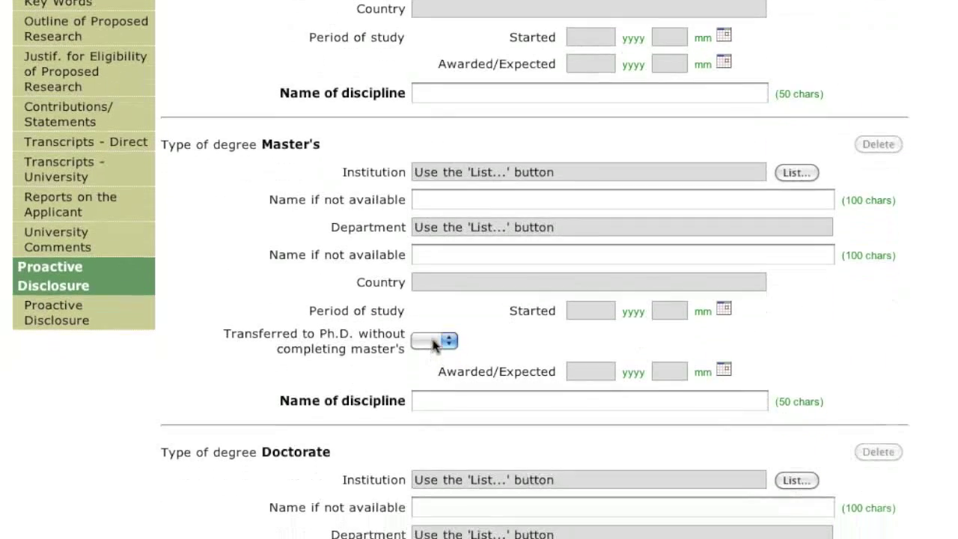
Set the Master's 'Transferred to Ph.D.' answer to Yes.
left_click(435, 526)
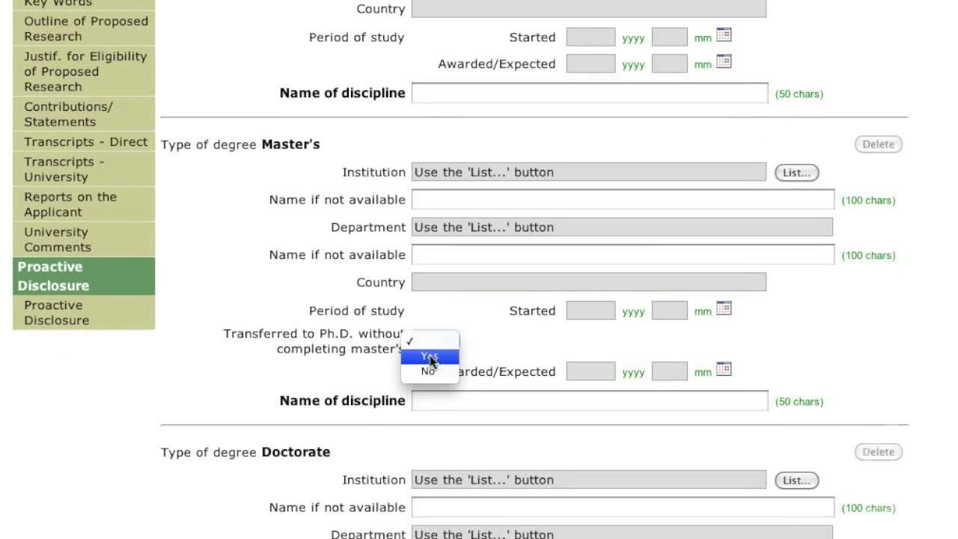
left_click(432, 357)
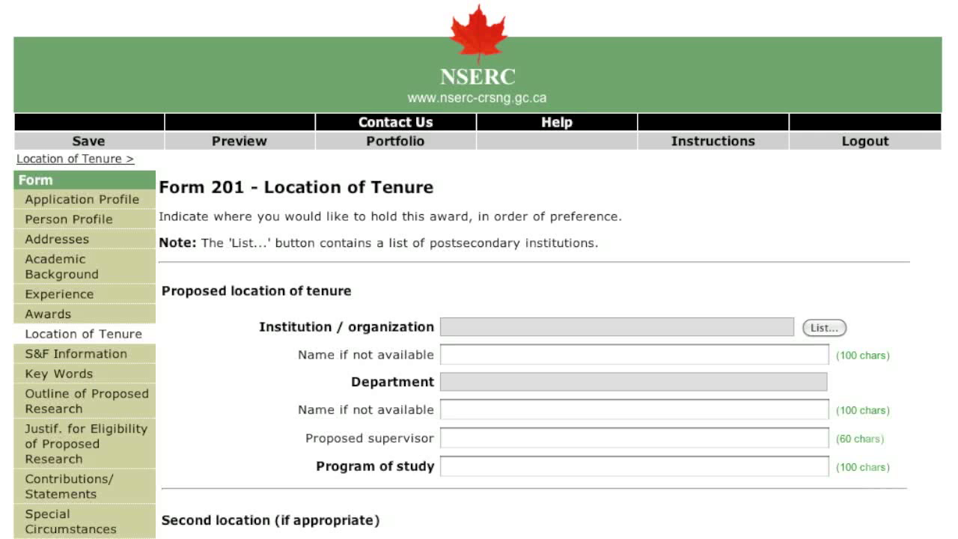
On S&F Information, answer Full time, Doctorate, Yes for award abroad, Yes for Canadian awards.
left_click(94, 351)
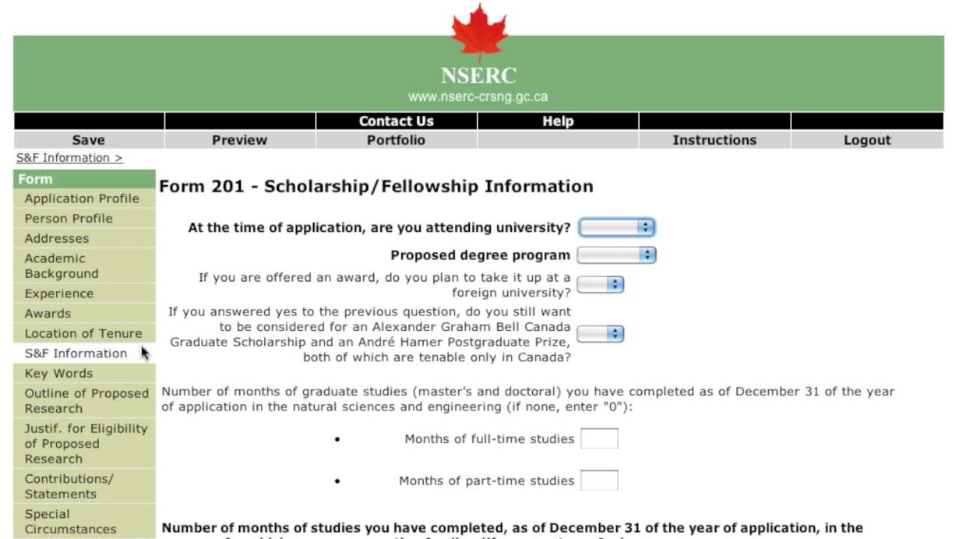
left_click(643, 230)
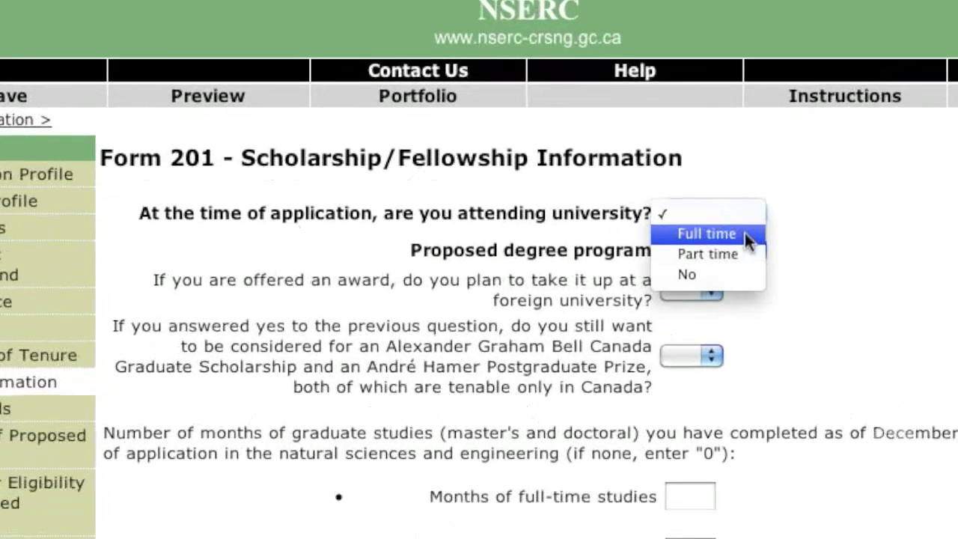
left_click(636, 241)
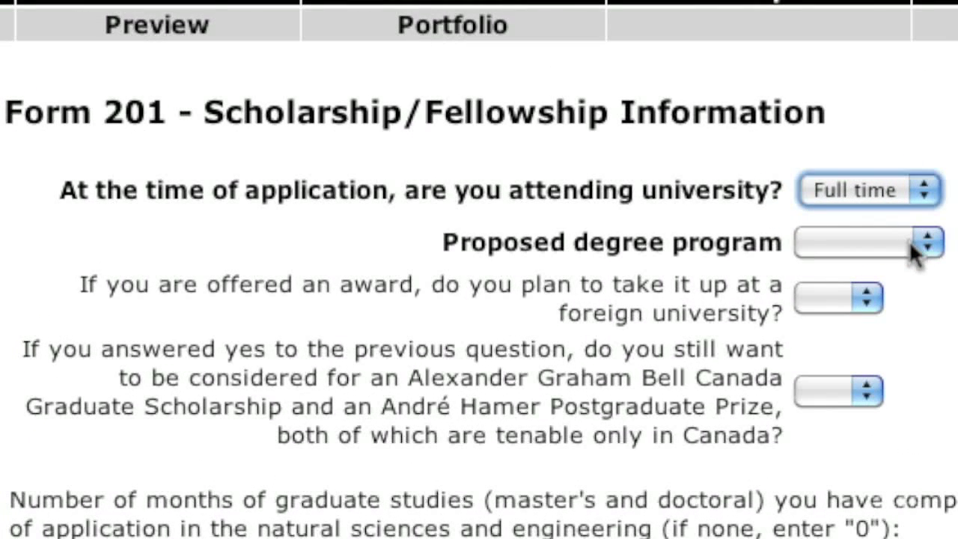
left_click(911, 239)
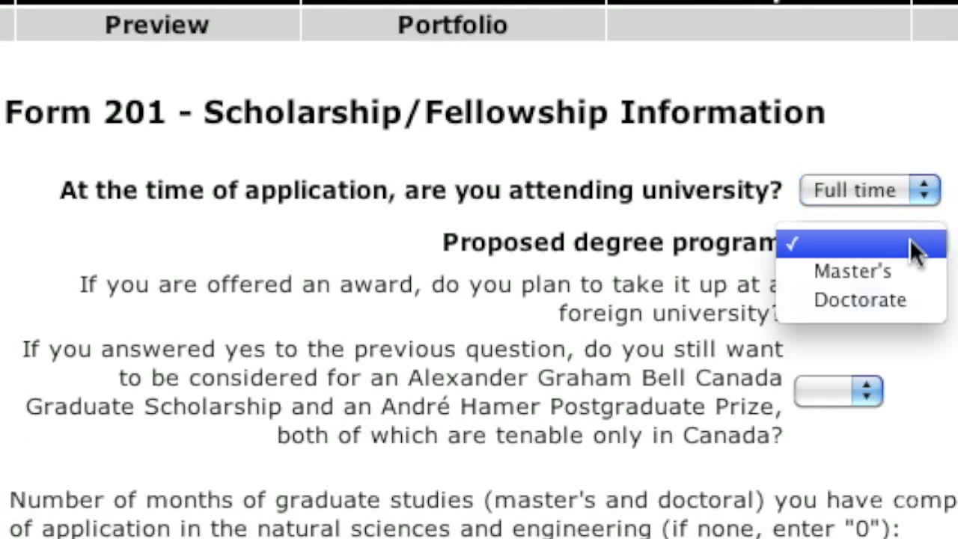
left_click(913, 303)
left_click(857, 308)
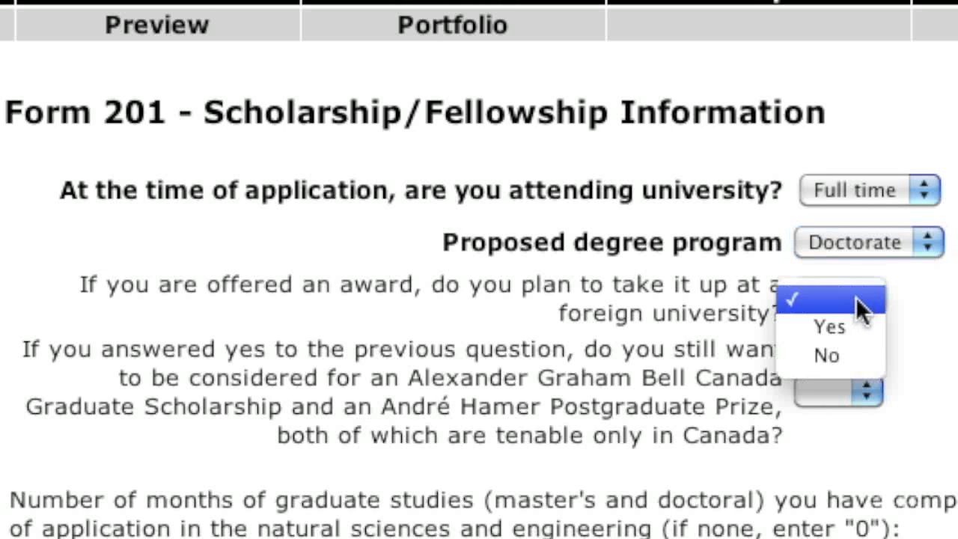
left_click(859, 328)
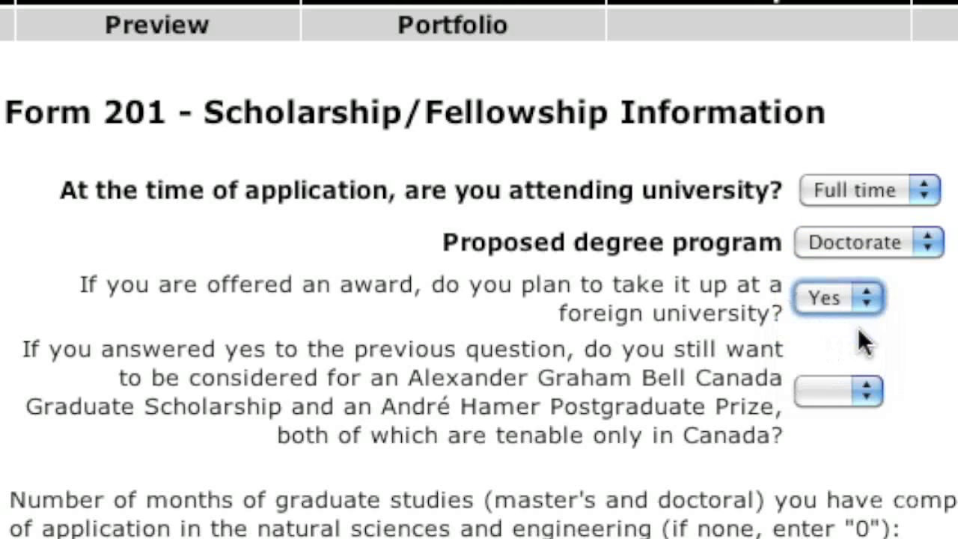
left_click(865, 390)
left_click(870, 424)
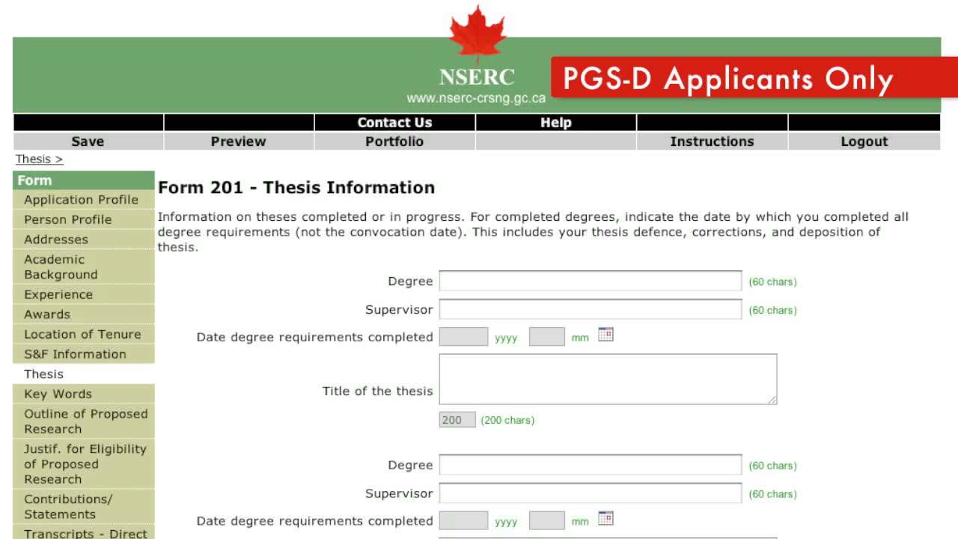
Browse research subject codes on Key Words, then go to the Justification for Eligibility page.
left_click(59, 393)
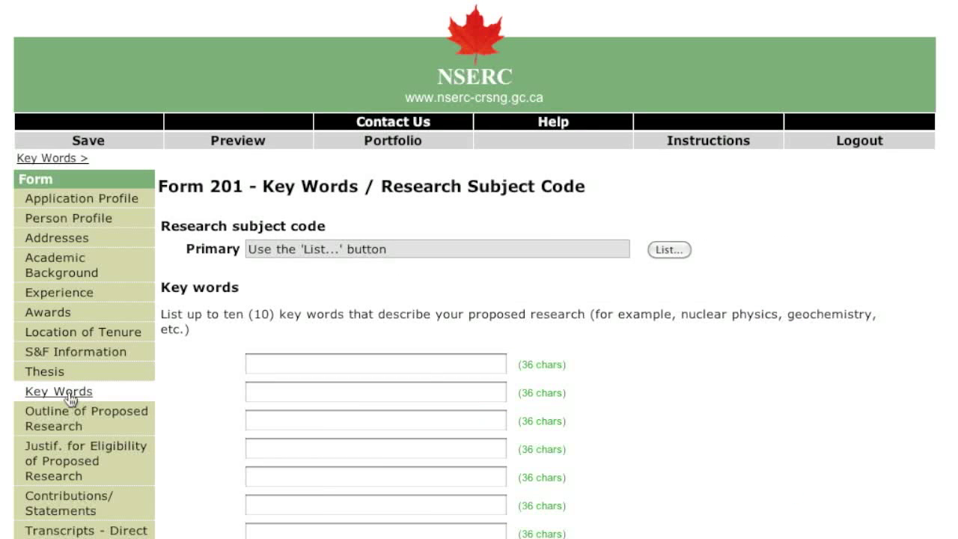
left_click(666, 250)
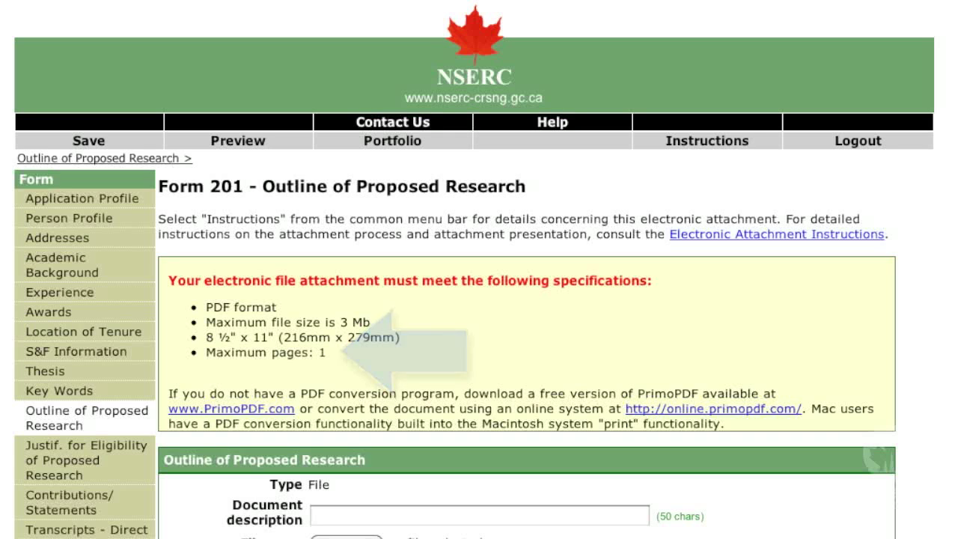
left_click(86, 445)
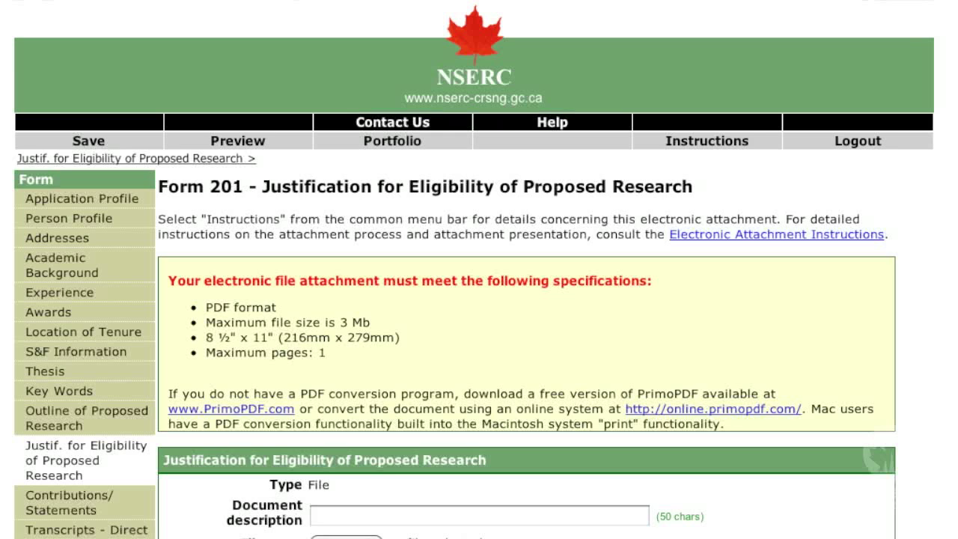
Scroll through the Justification for Eligibility attachment page's requirements.
scroll(479, 300, "down", 3)
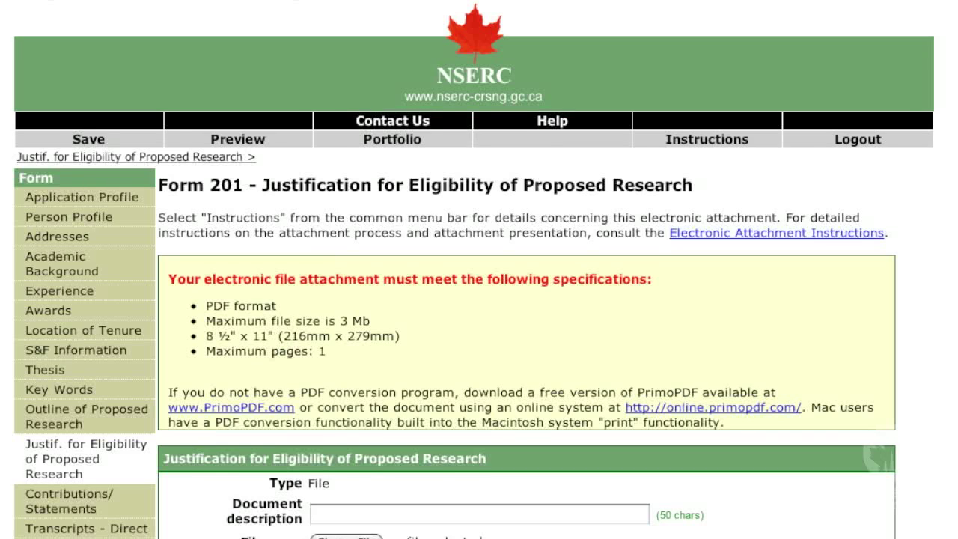
scroll(479, 299, "down", 2)
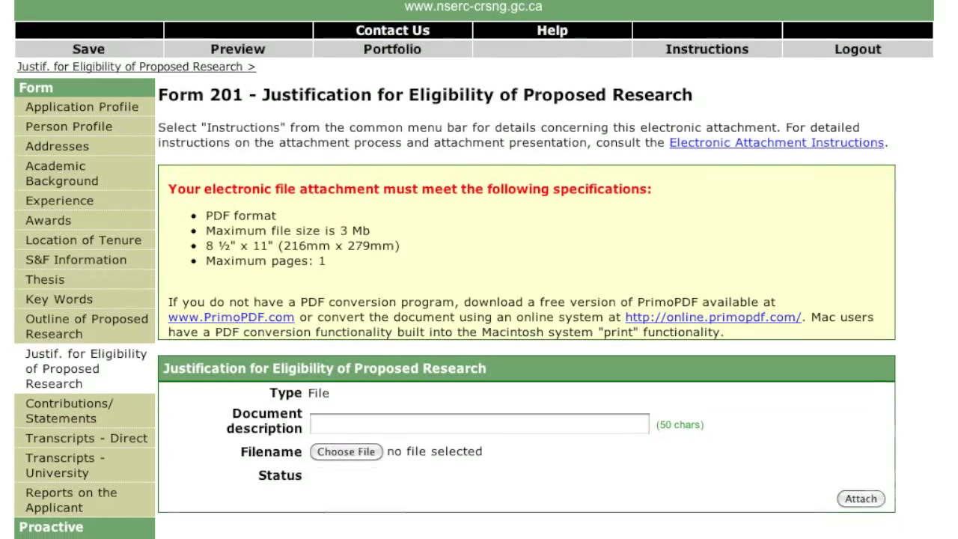